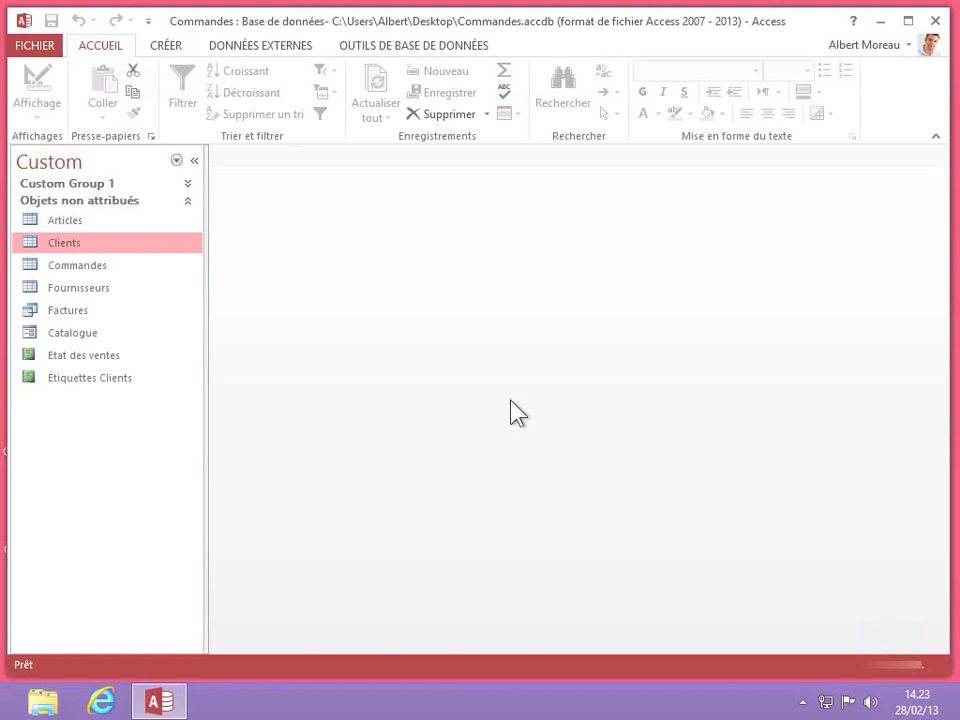
- Open the Clients table, overwrite the first record's Prénom with the new first name, and move to Valeur des Achats
double_click(53, 248)
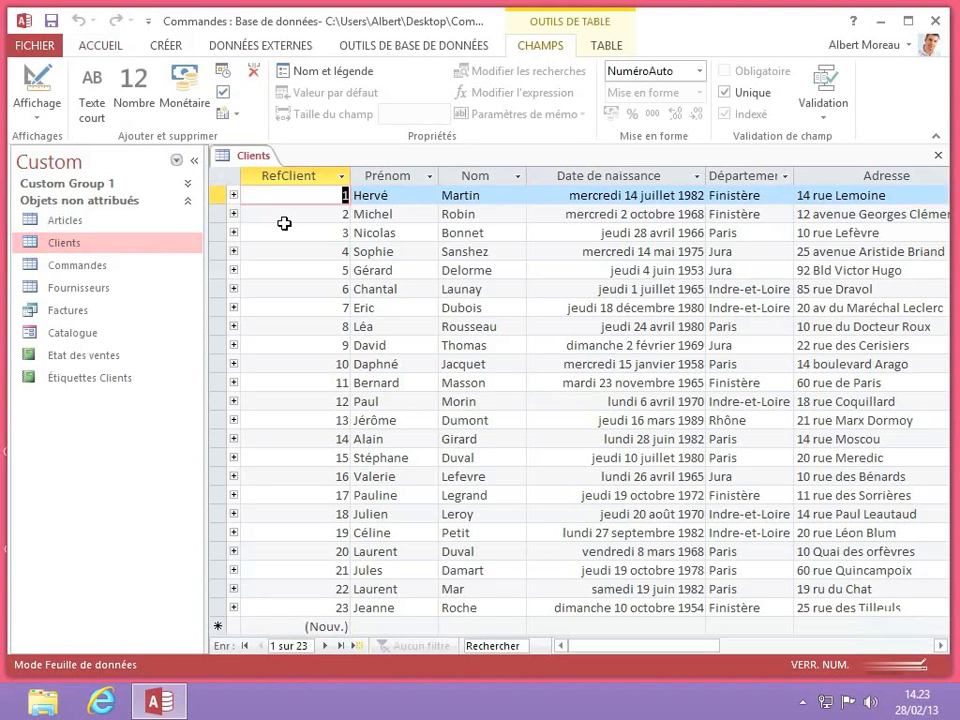
left_click(408, 196)
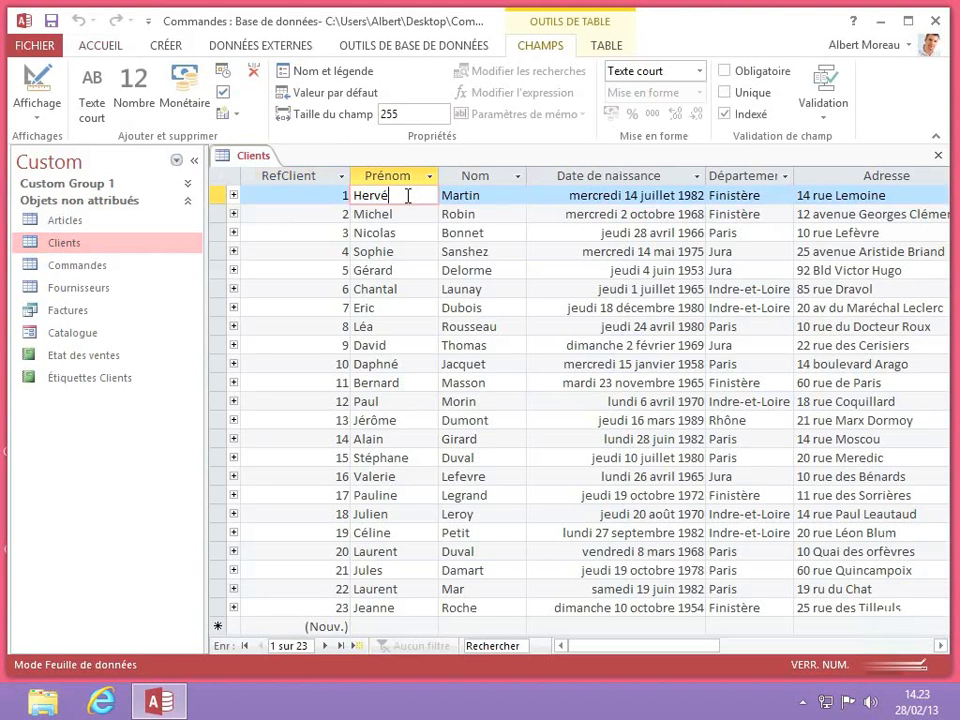
key("BackSpace")
key("BackSpace")
key("BackSpace")
key("BackSpace")
key("BackSpace")
type("Vincent")
key("Tab")
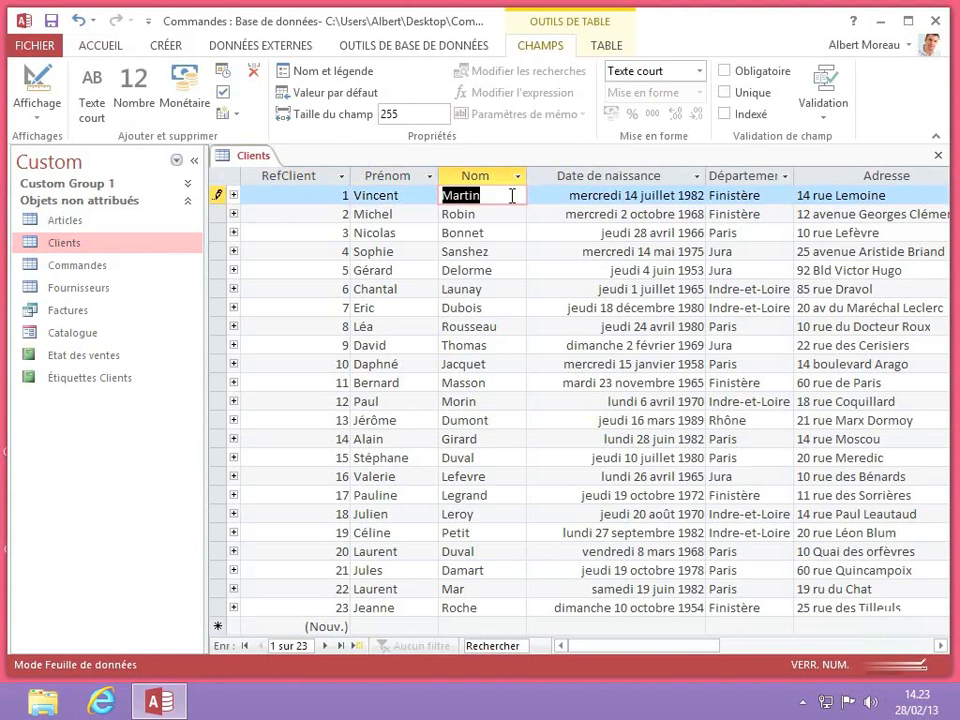
key("Tab")
key("Tab")
key("Tab")
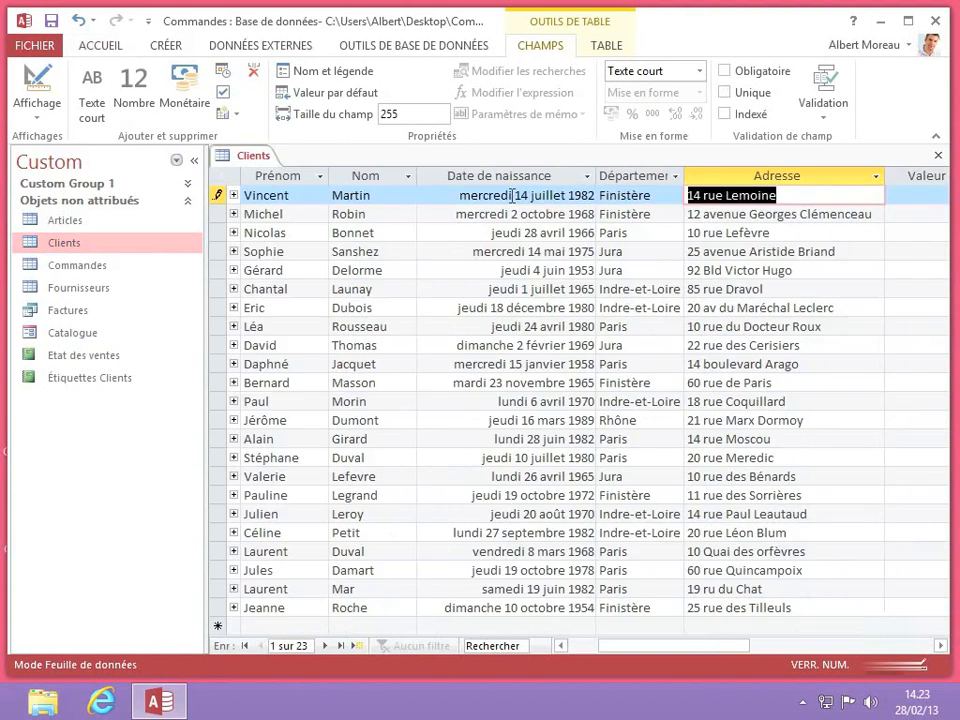
key("Tab")
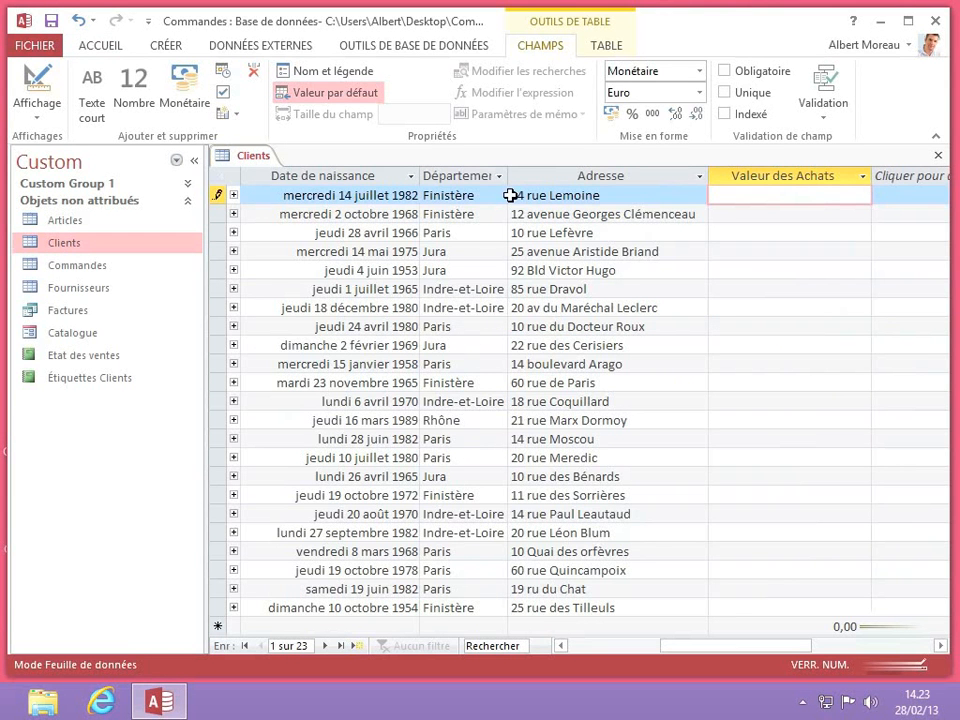
- Enter purchase values 100, 150, 50, 75 and 100 for the first five clients, then begin the new row's value
type("100")
key("Down")
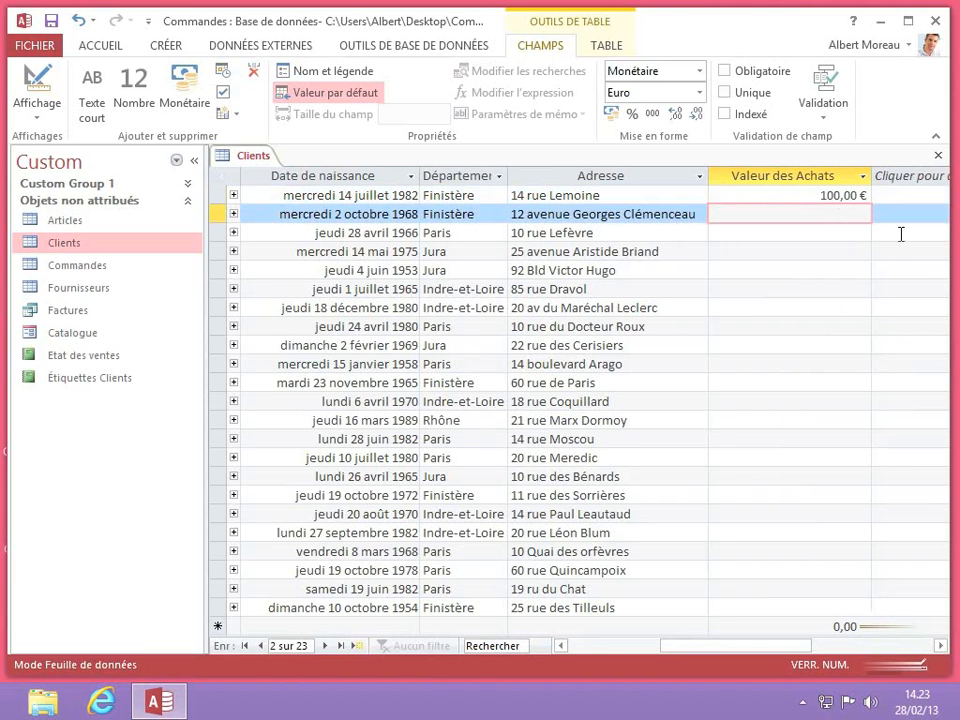
type("150")
key("Return")
type("50")
key("Return")
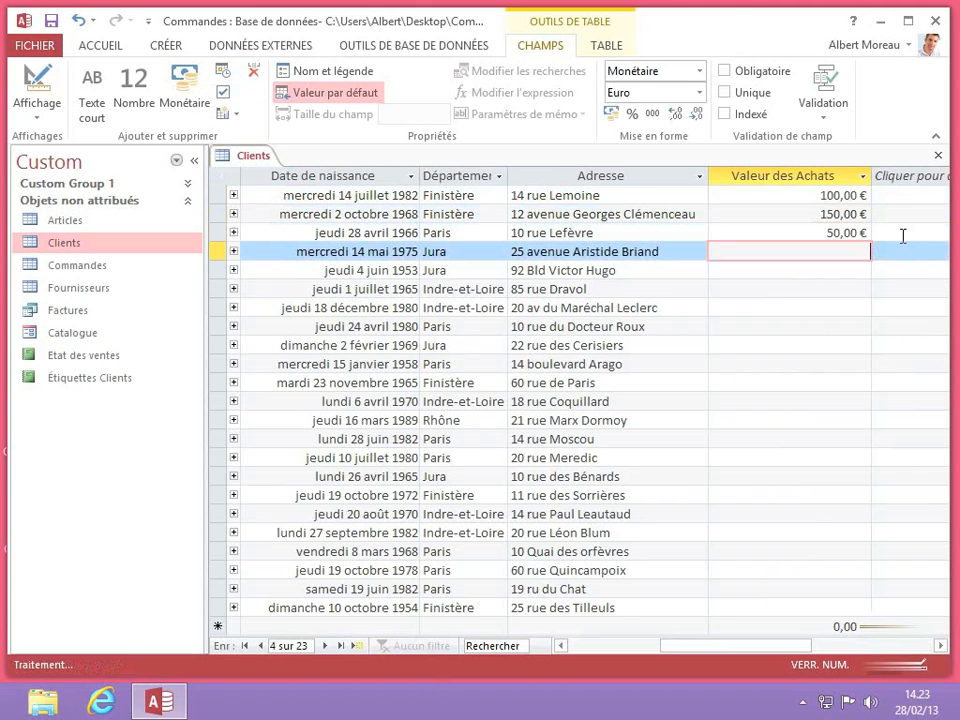
type("75")
key("Return")
type("100")
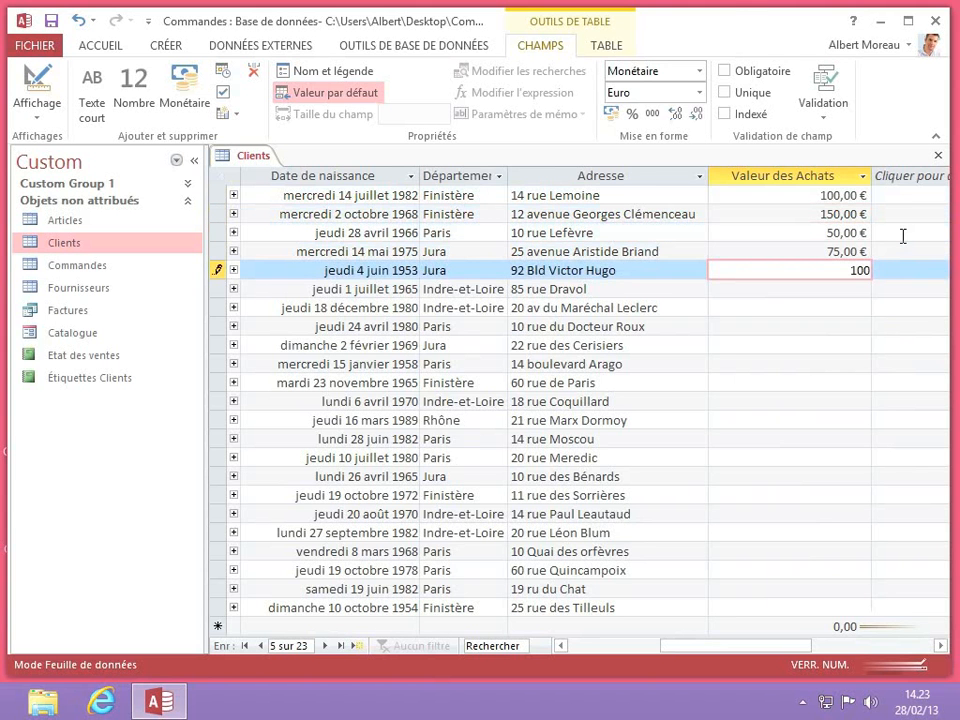
key("Return")
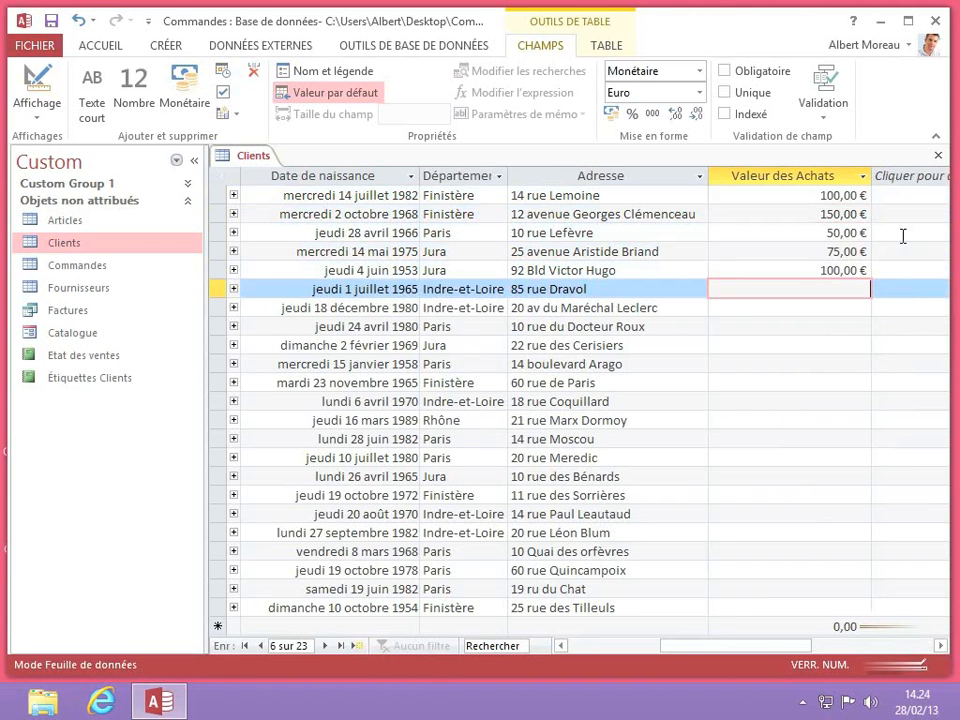
key("Down")
key("Down")
key("Down")
key("Down")
key("Down")
key("Down")
key("Down")
key("Down")
key("Down")
key("Down")
key("Down")
key("Down")
key("Down")
key("Down")
key("Down")
key("Down")
key("Down")
key("Down")
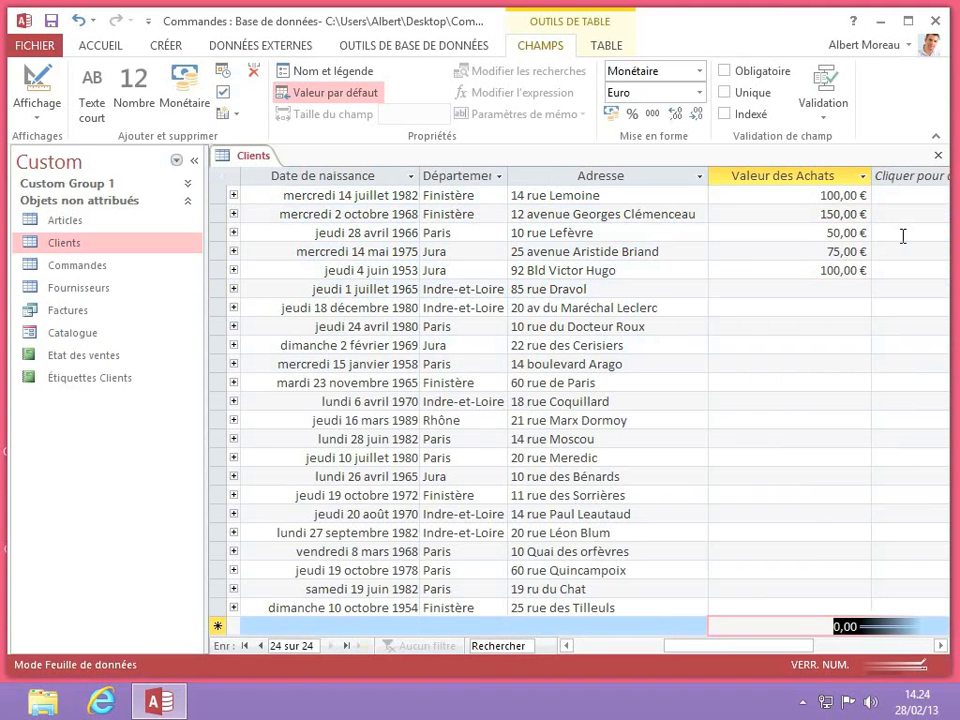
type("10")
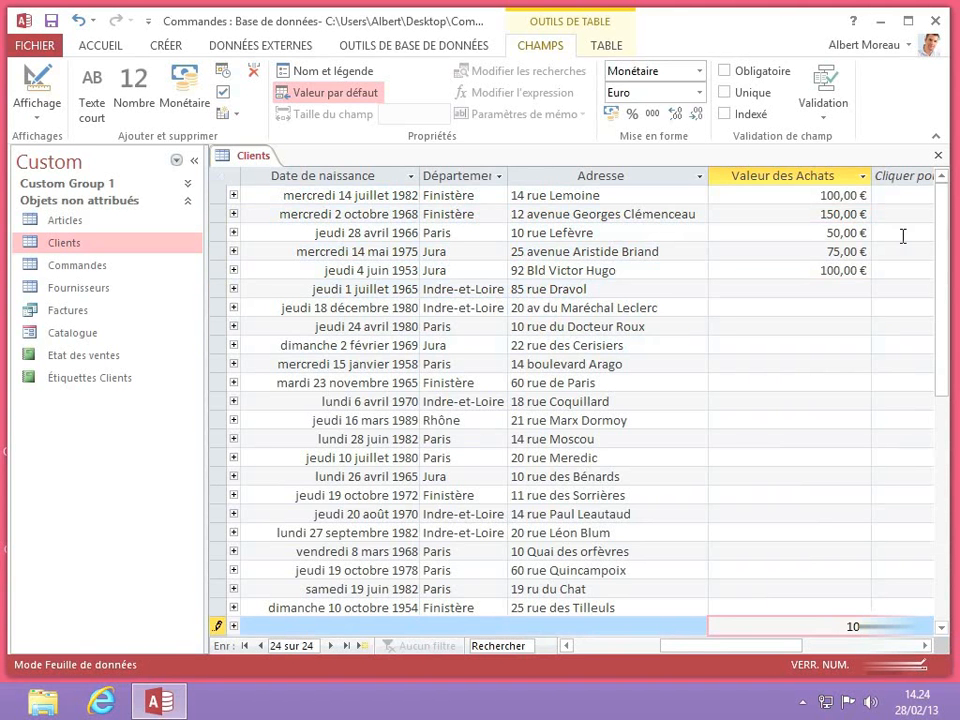
- Commit the new row's 100,00 purchase value, creating record 25
key("shift+Tab")
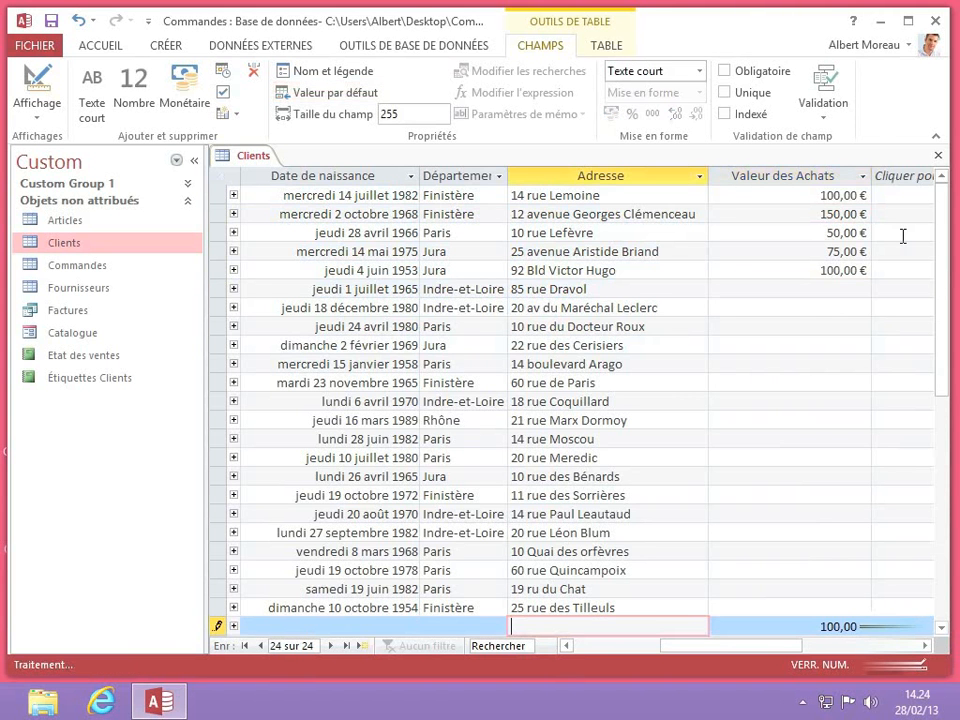
key("shift+Tab")
key("shift+Tab")
key("shift+Tab")
key("shift+Tab")
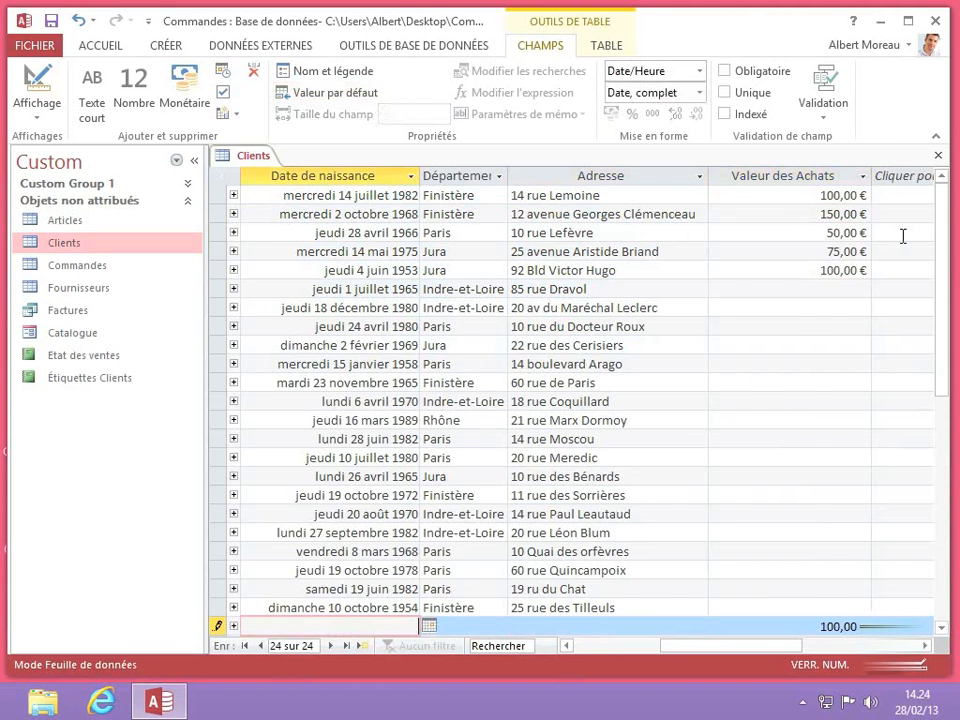
key("shift+Tab")
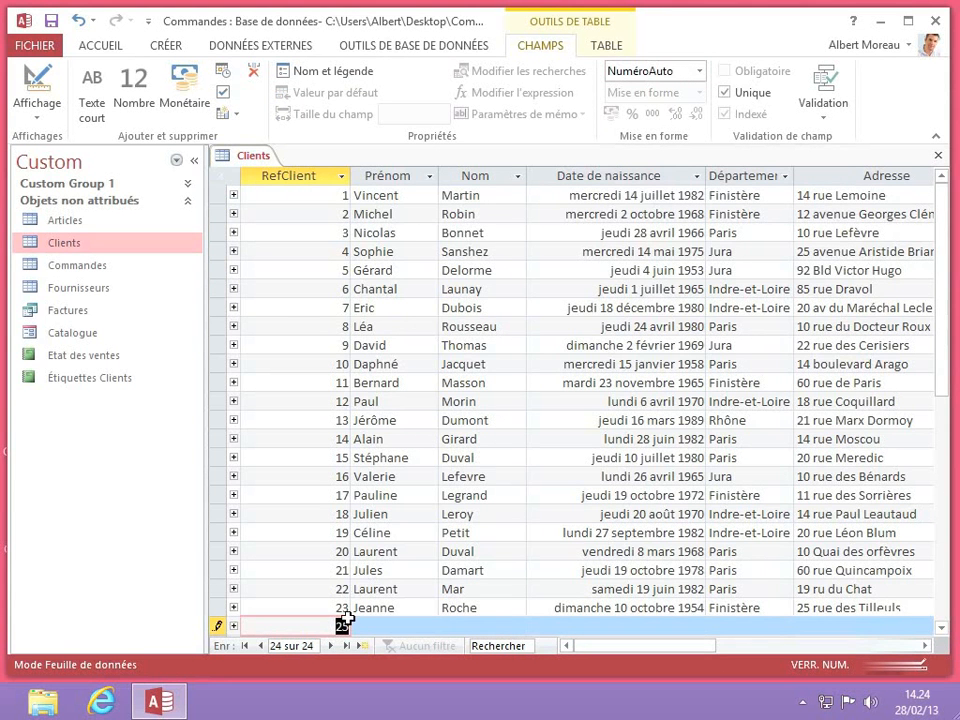
- Enter the new client's first name and surname in record 25
left_click(390, 625)
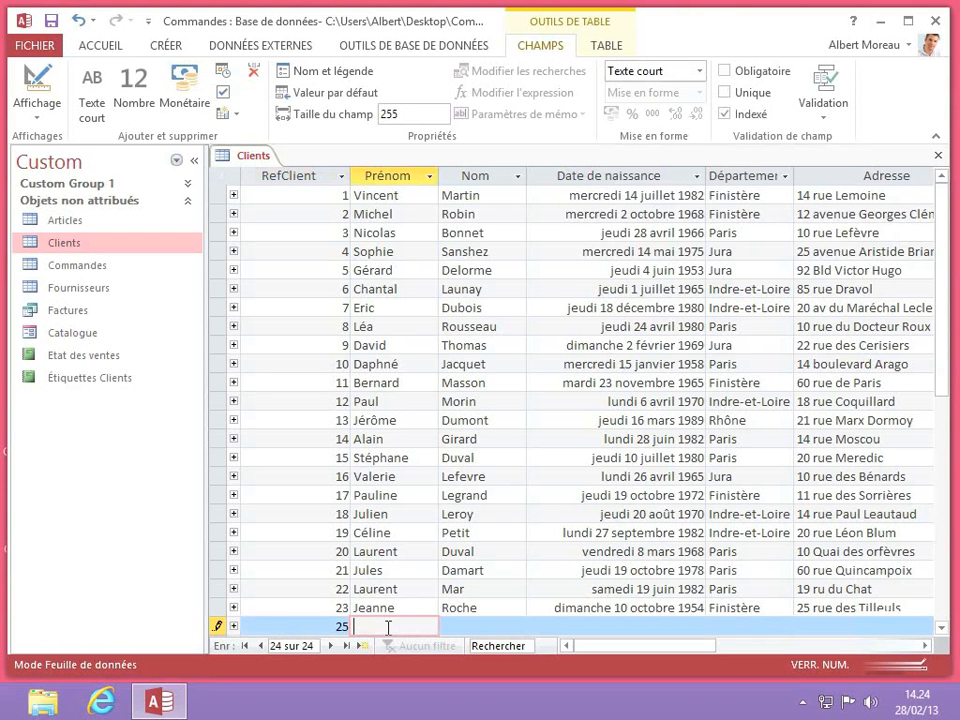
key("Tab")
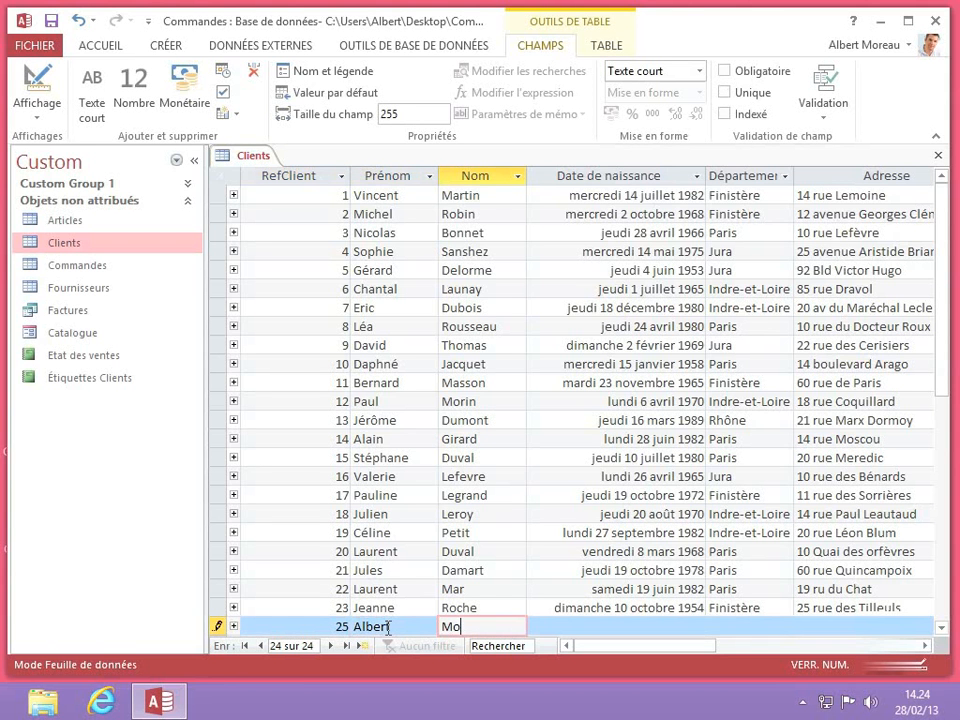
- Enter Paris in the new record's Département and the client's street address in Adresse
left_click(739, 627)
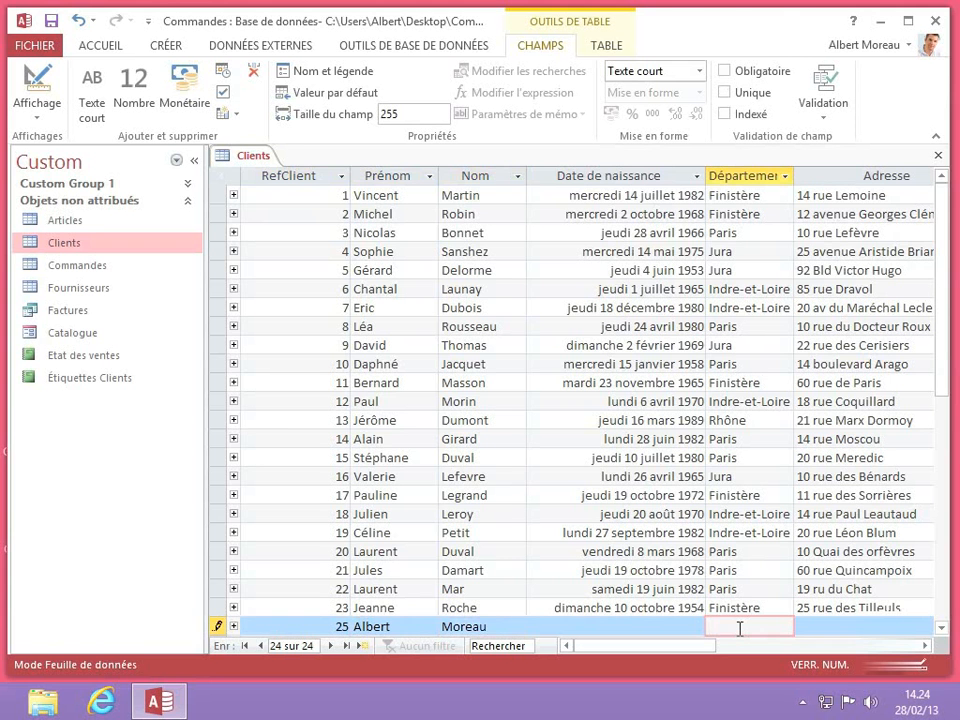
type("Paris")
left_click(814, 628)
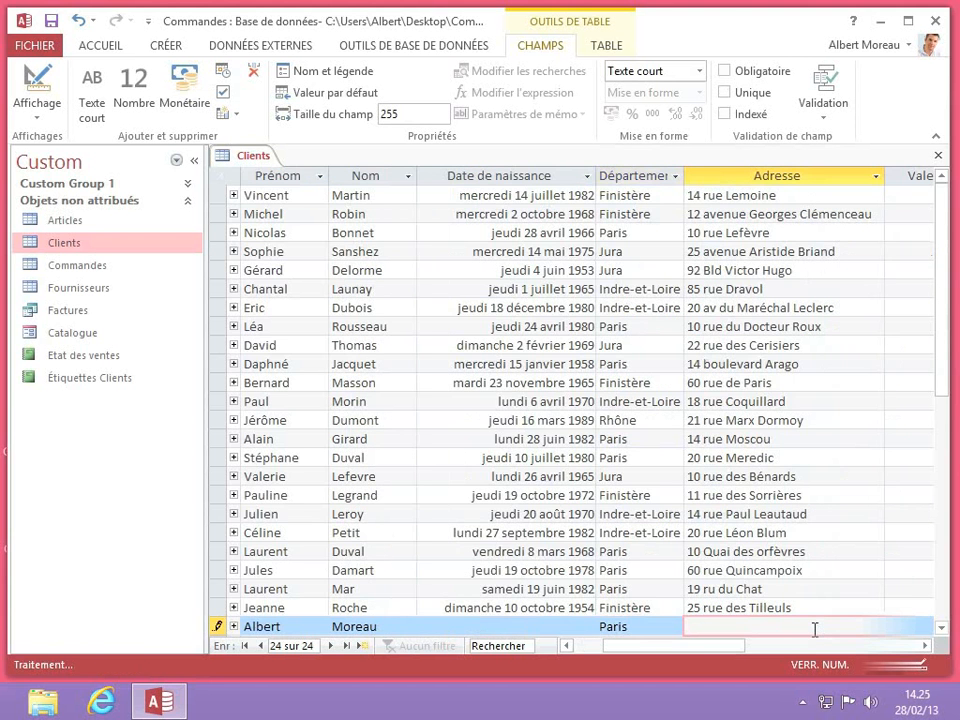
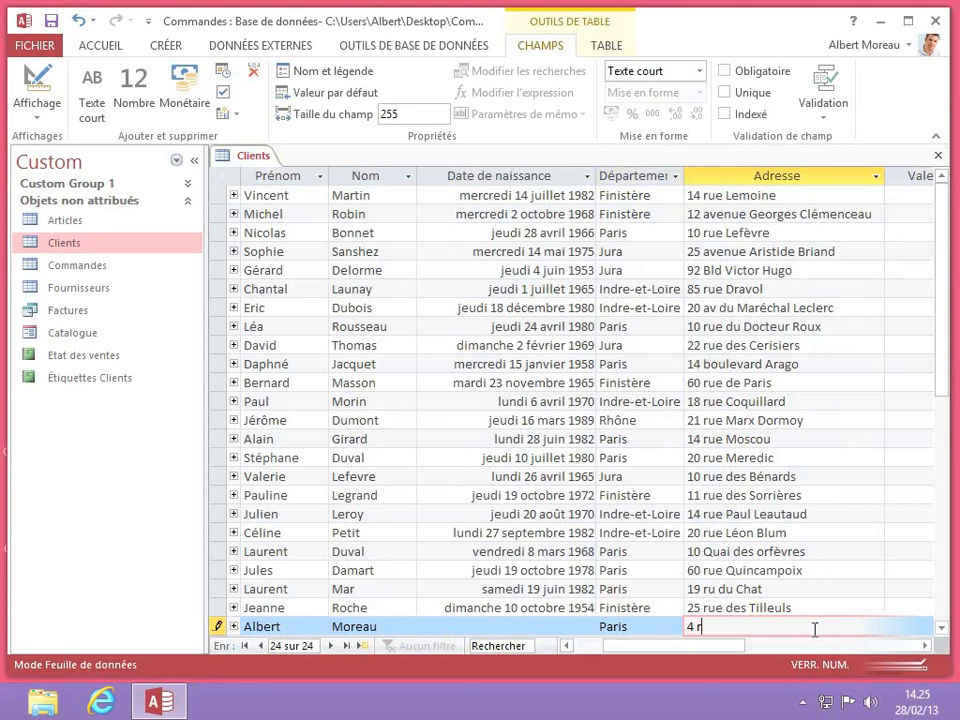
key("Tab")
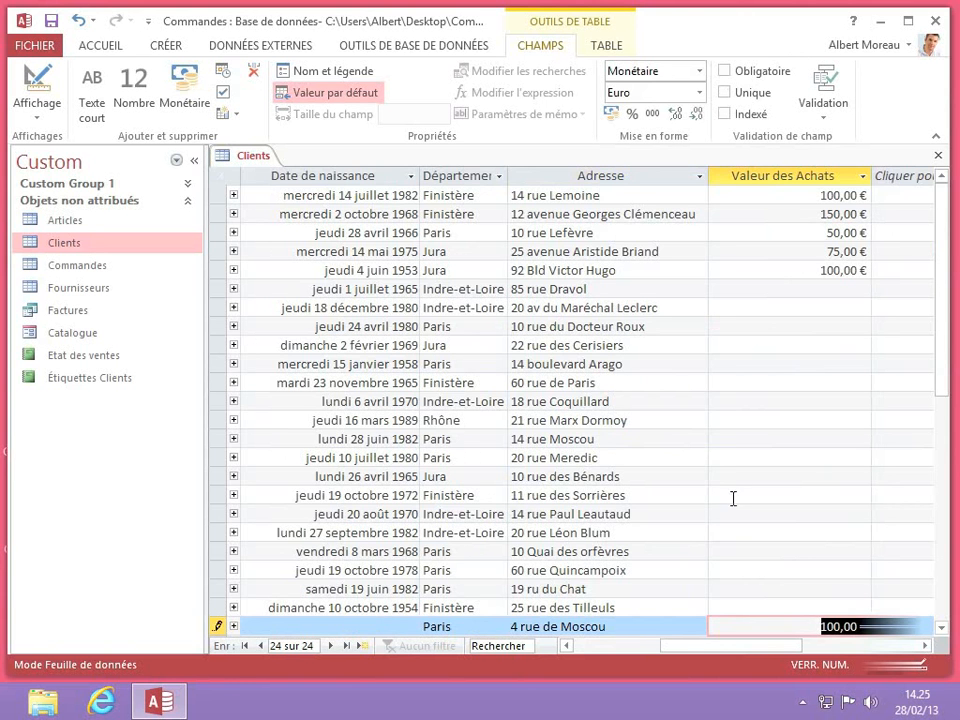
- Save the Clients table from the Quick Access Toolbar and close it with Fermer
right_click(259, 163)
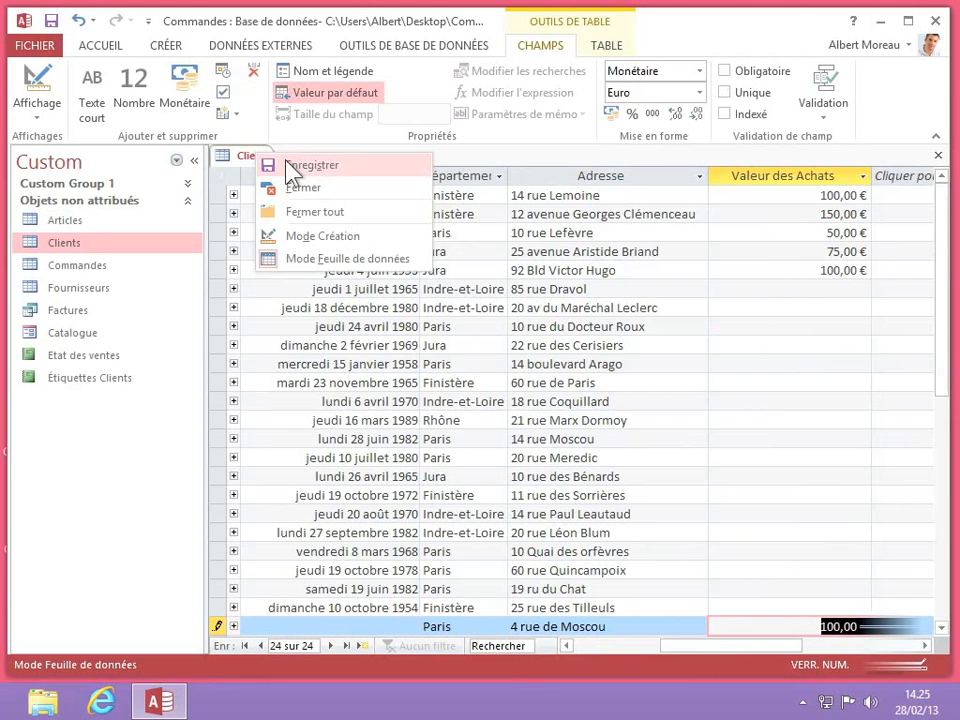
left_click(51, 21)
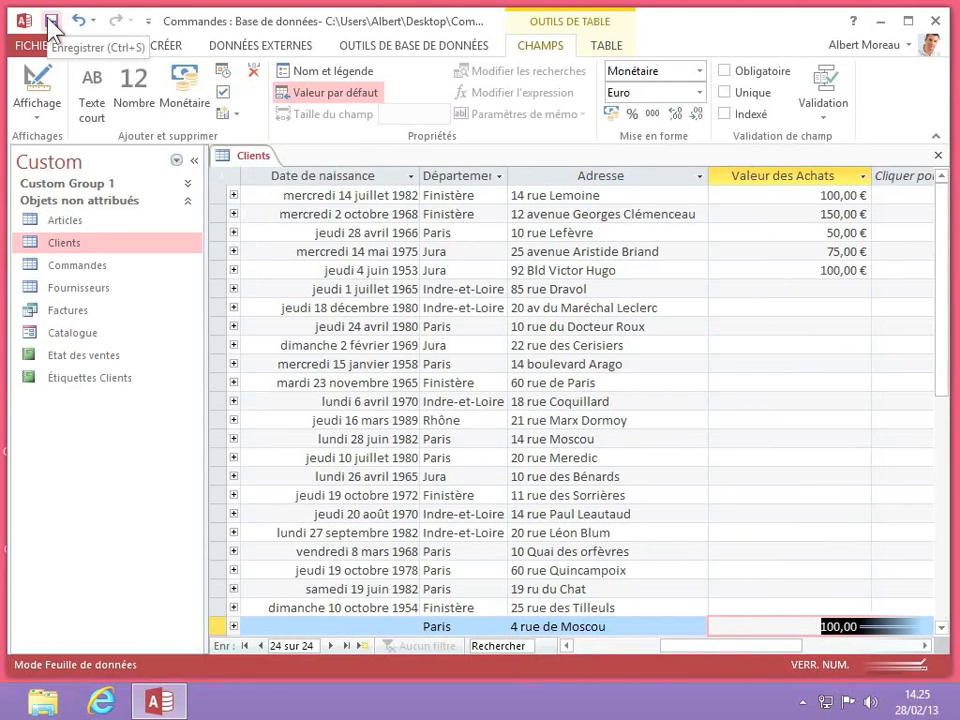
right_click(254, 156)
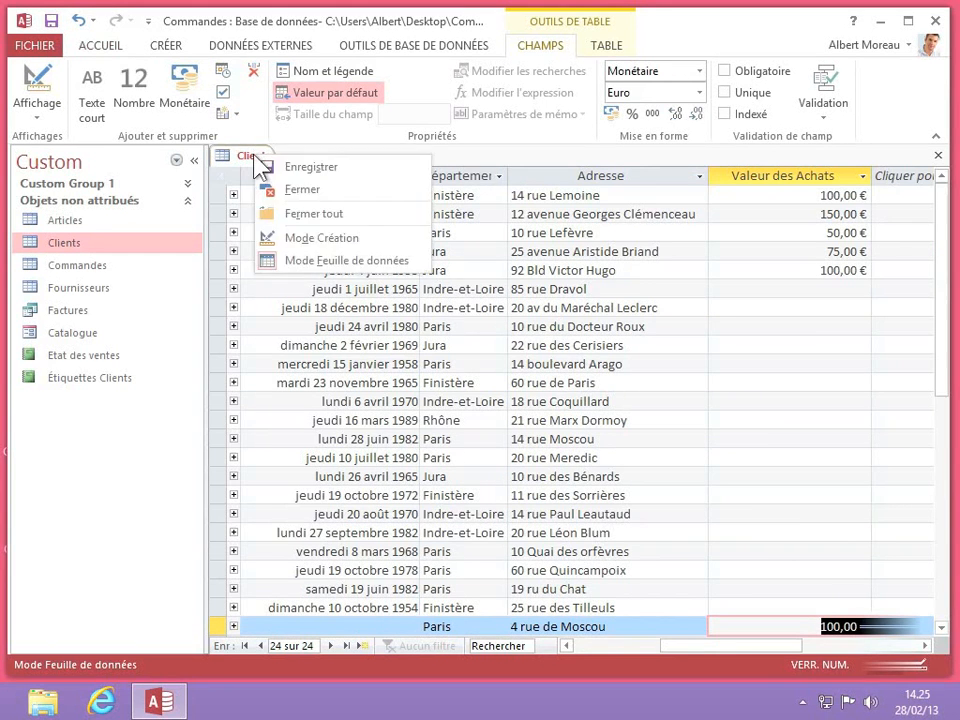
left_click(309, 189)
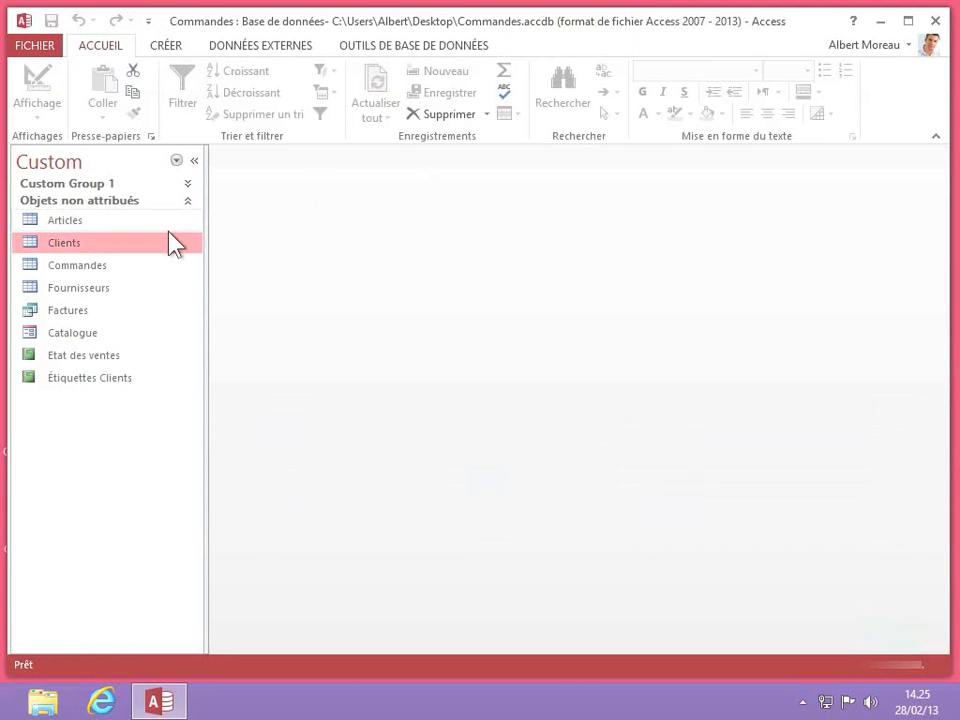
- Reopen Clients and scroll to record 25 to confirm its department and address were kept
double_click(57, 249)
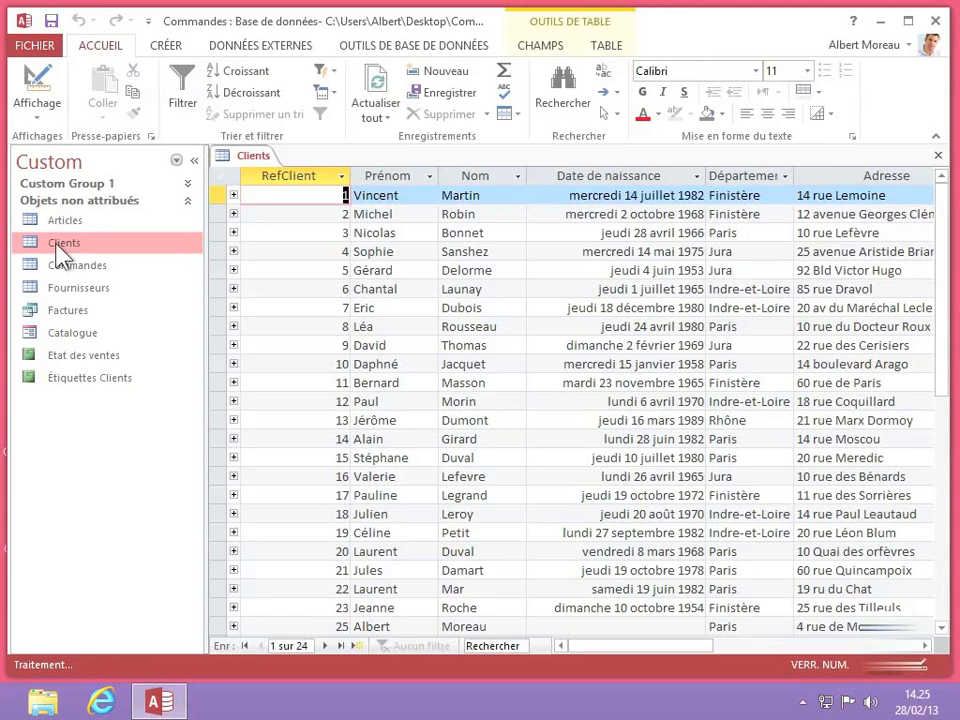
scroll(582, 435, "down", 2)
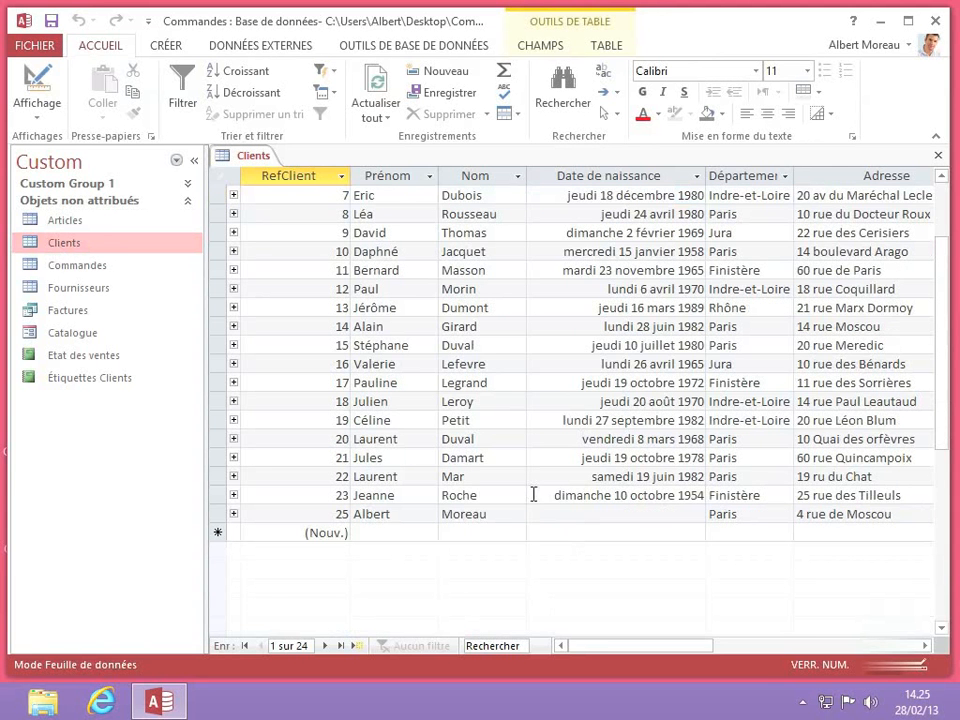
left_click(735, 515)
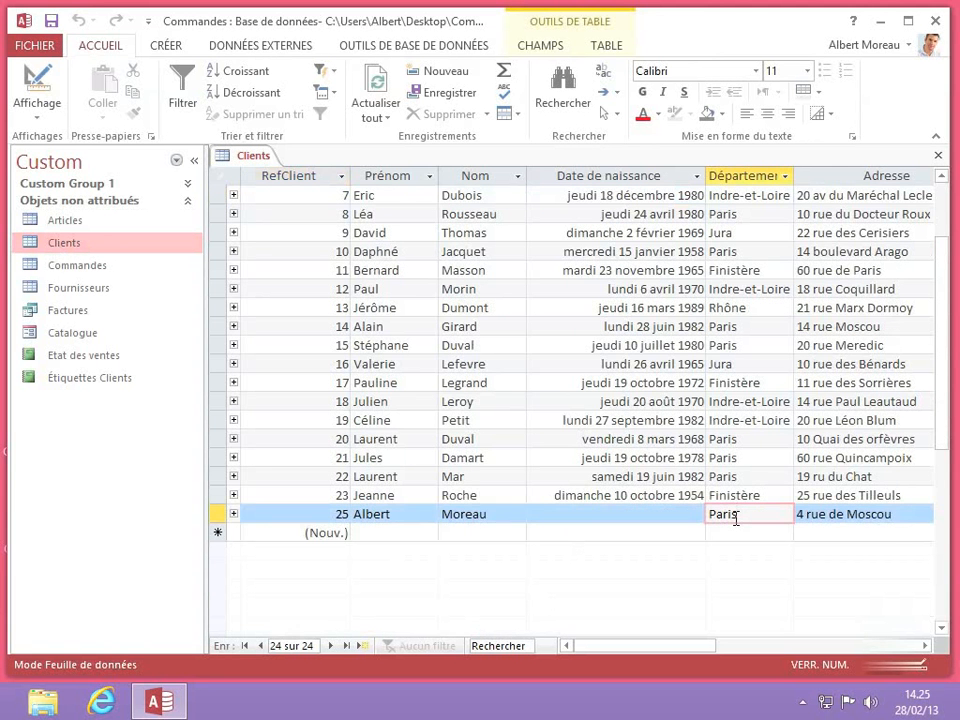